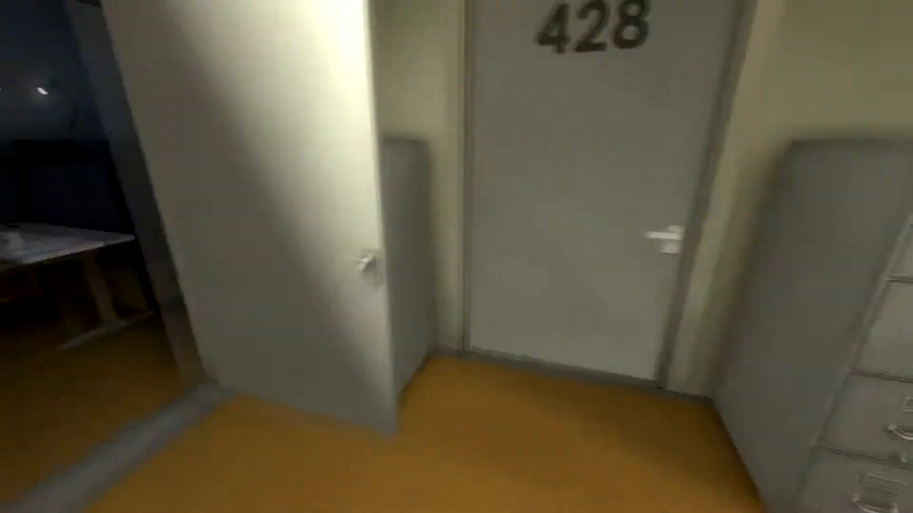
key("w")
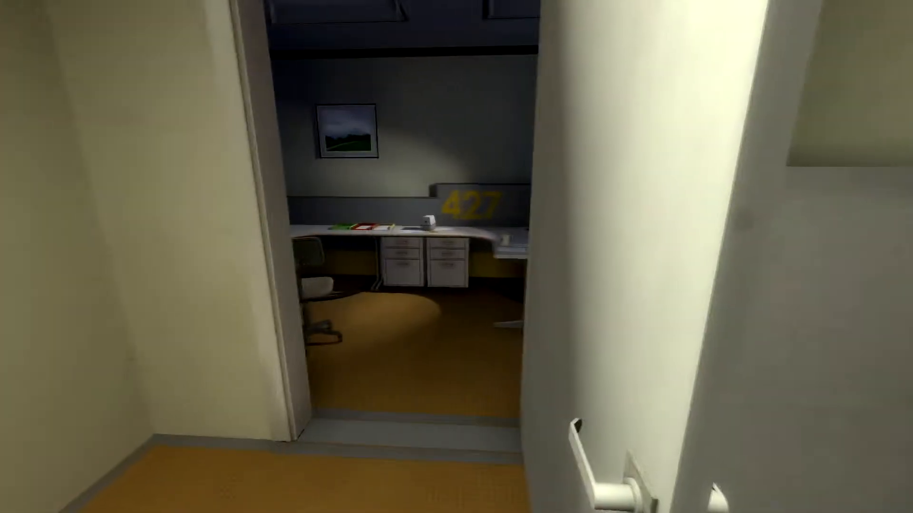
key("w")
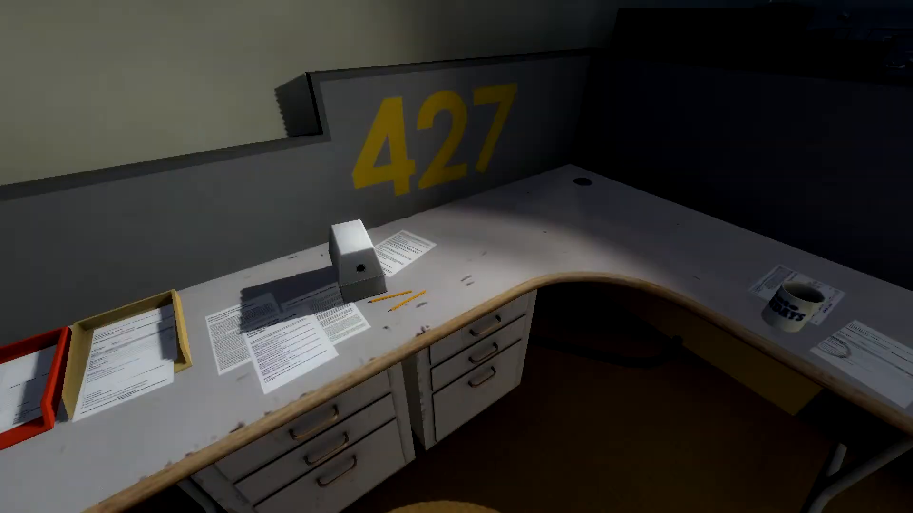
key("w")
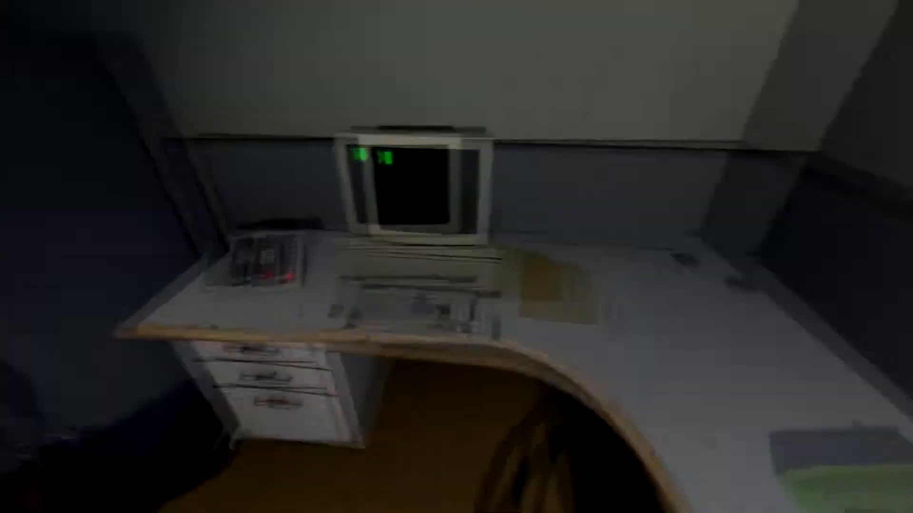
key("w")
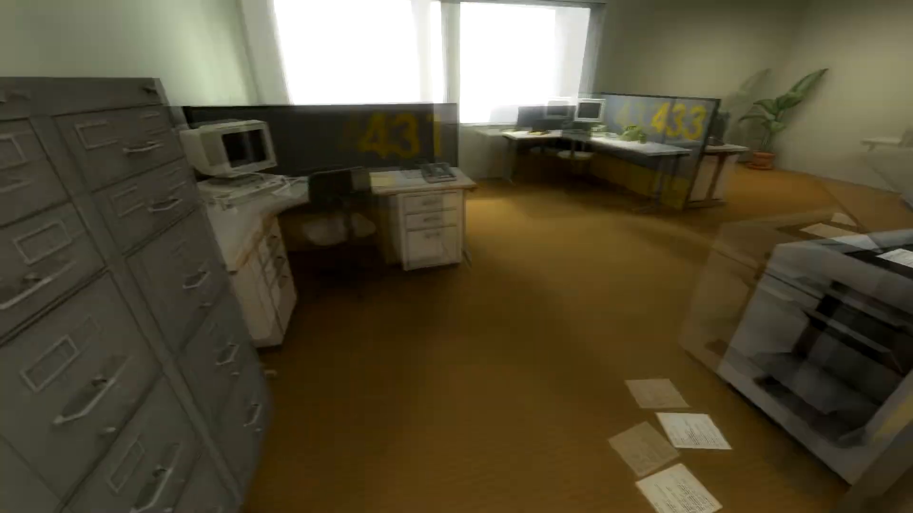
key("w")
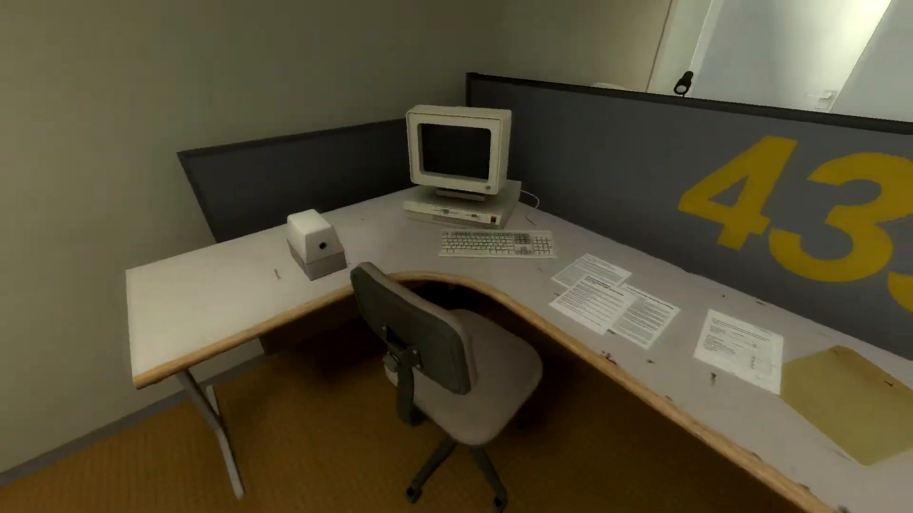
key("w")
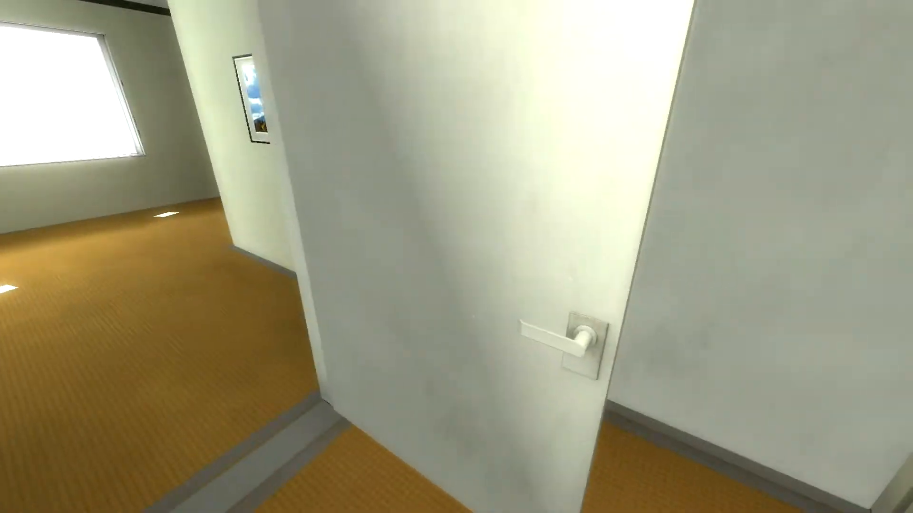
key("w")
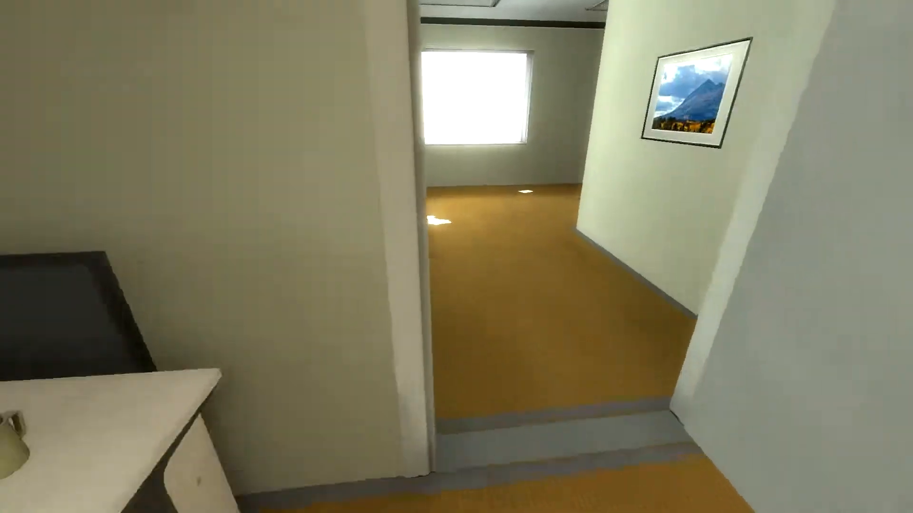
key("w")
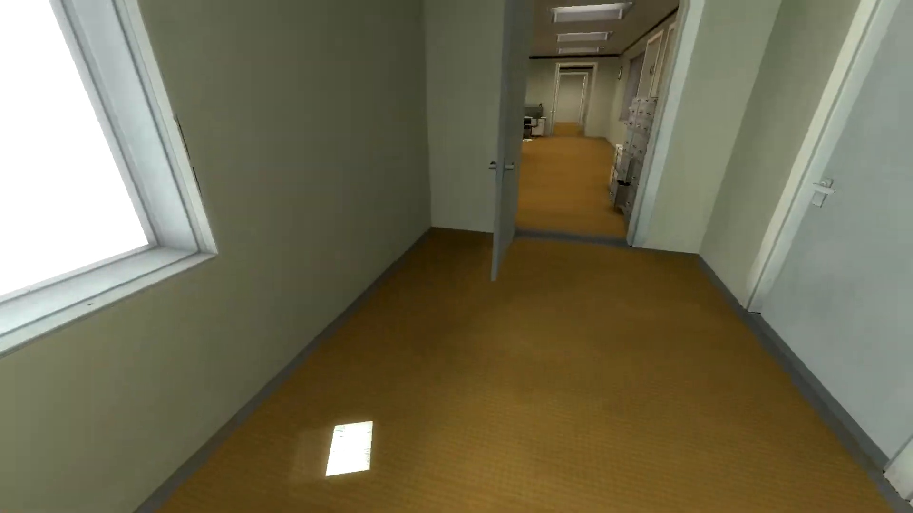
key("w")
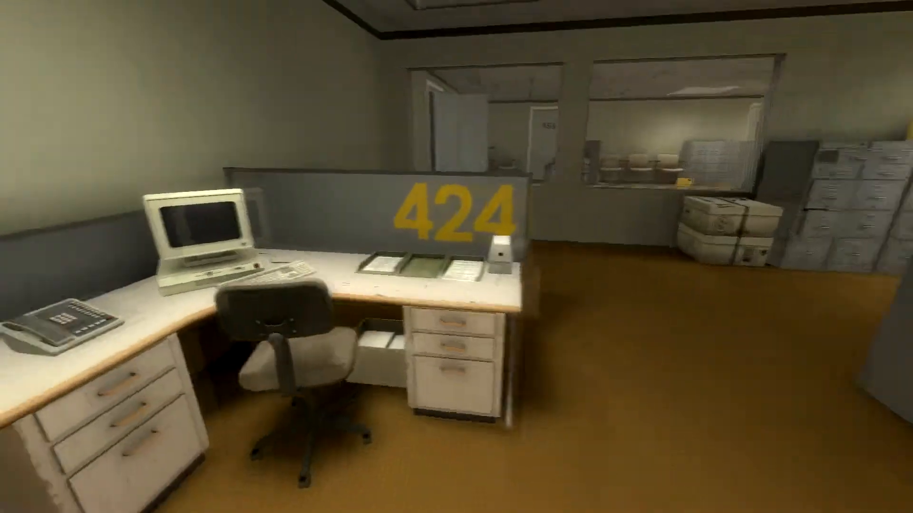
key("w")
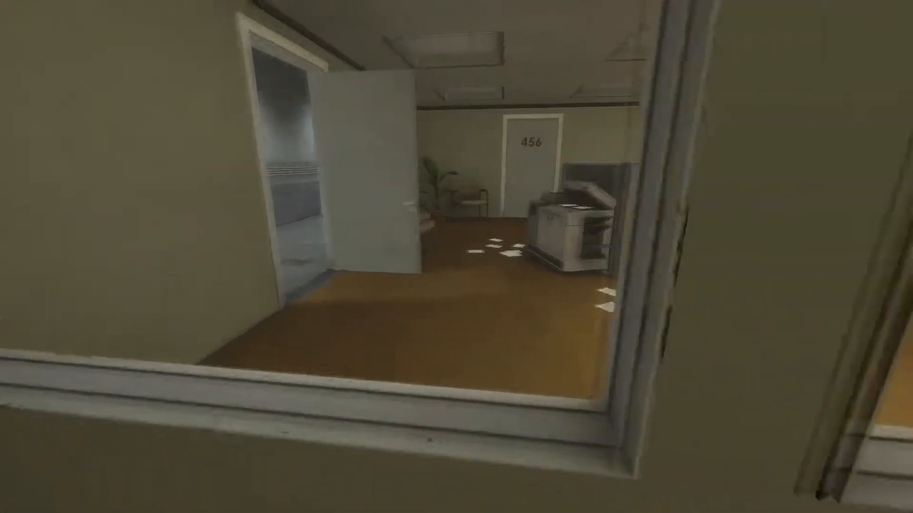
key("w")
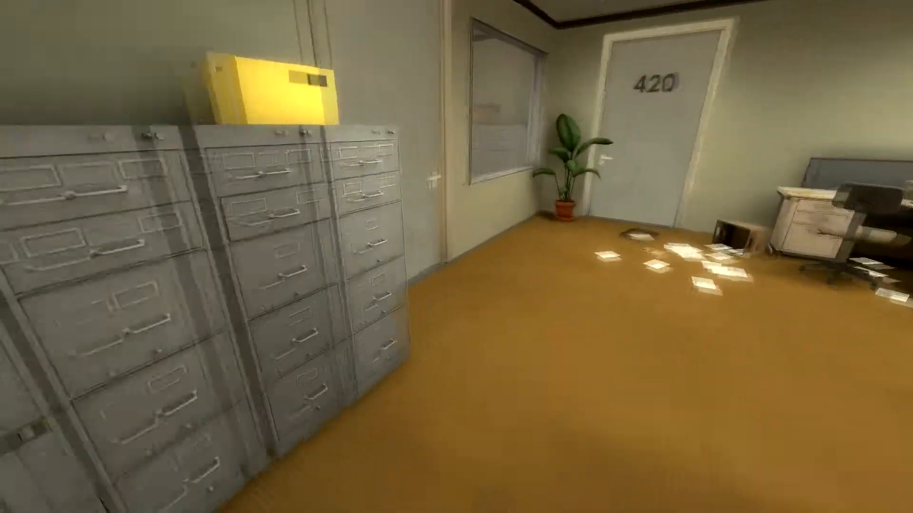
key("w")
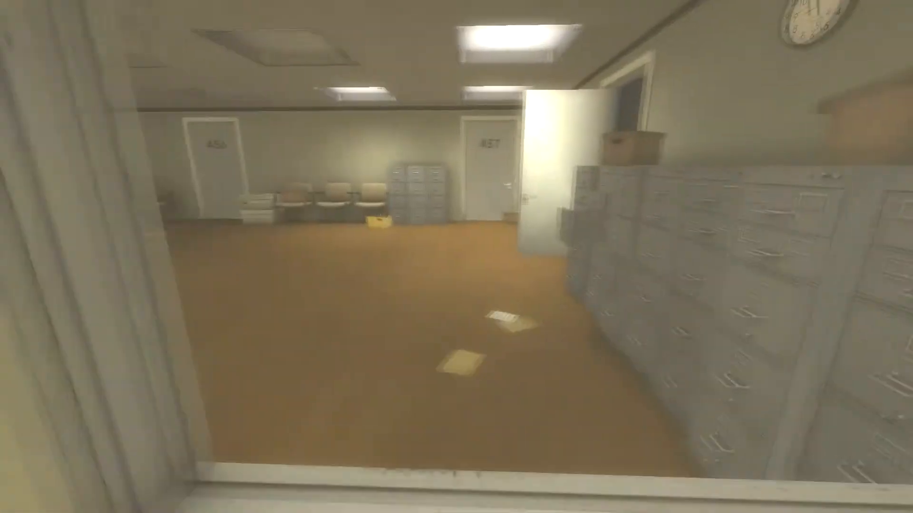
key("w")
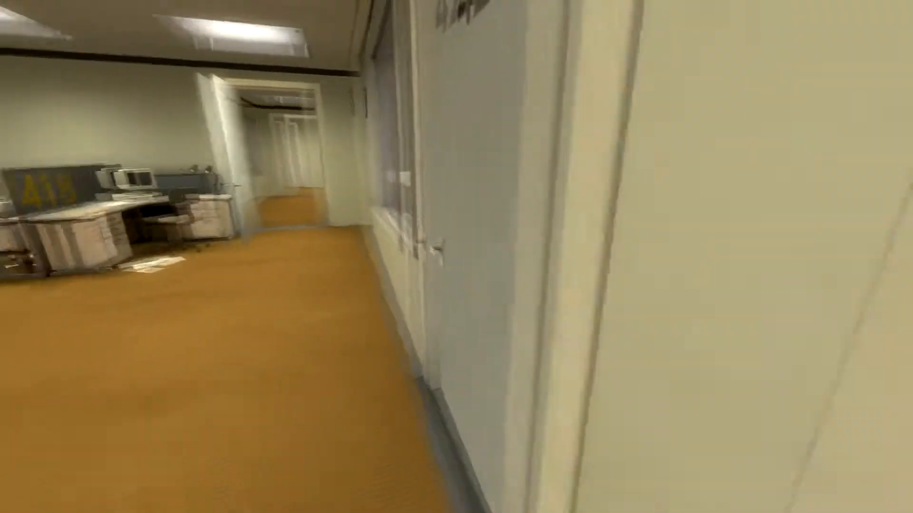
key("w")
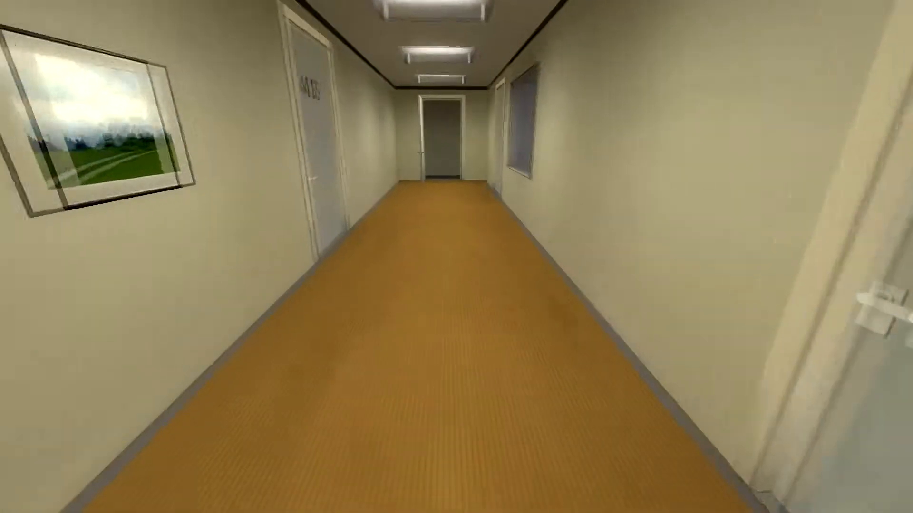
key("w")
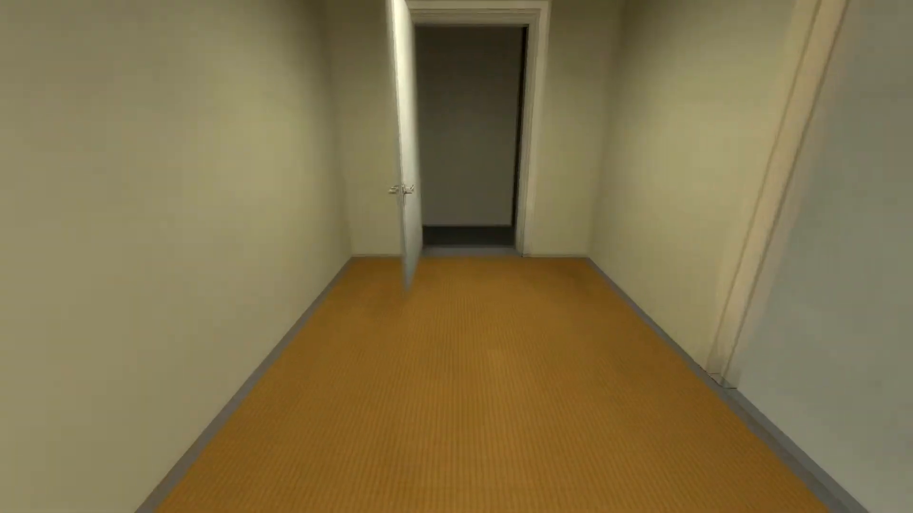
key("w")
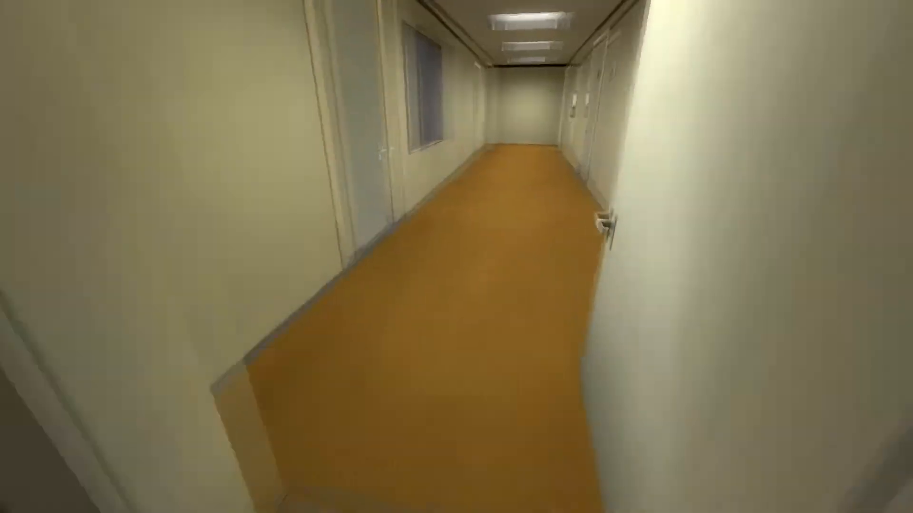
key("w")
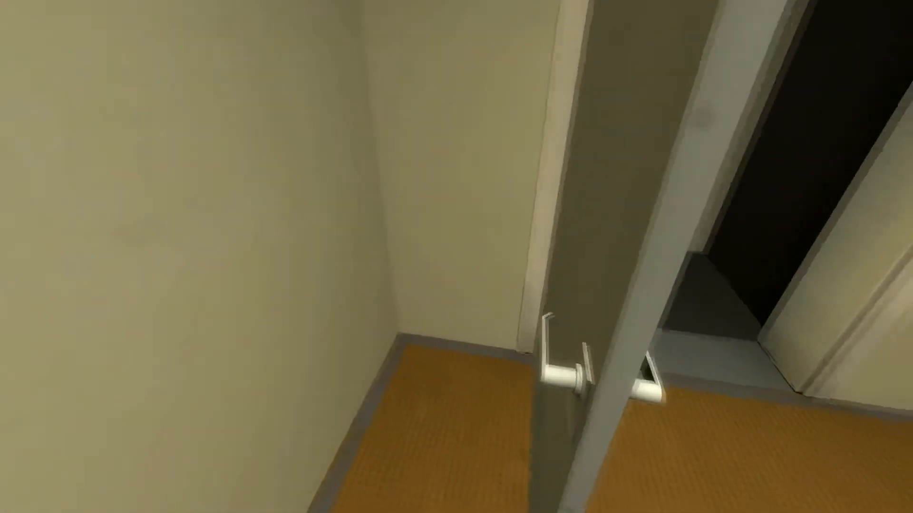
key("w")
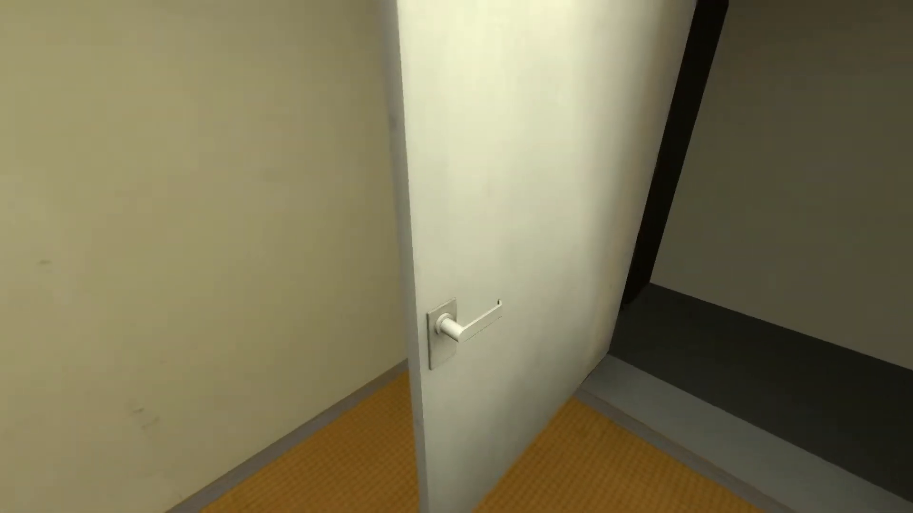
key("w")
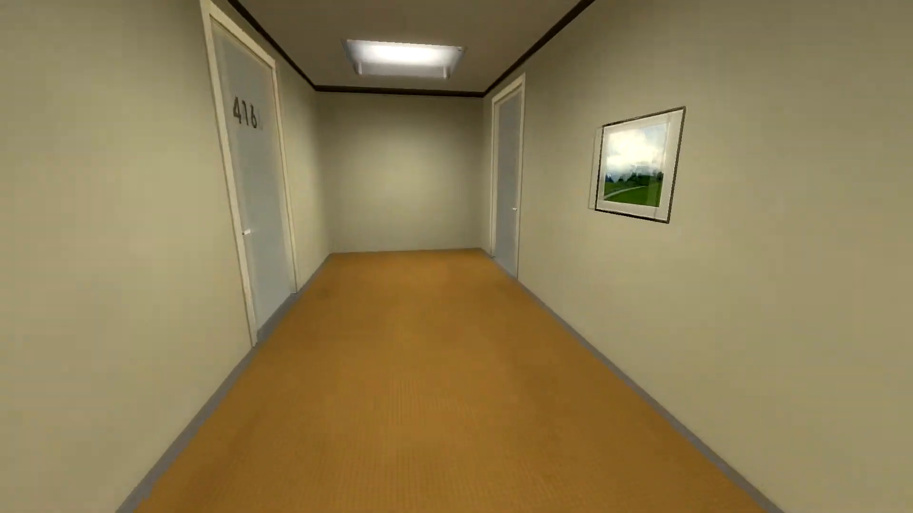
key("w")
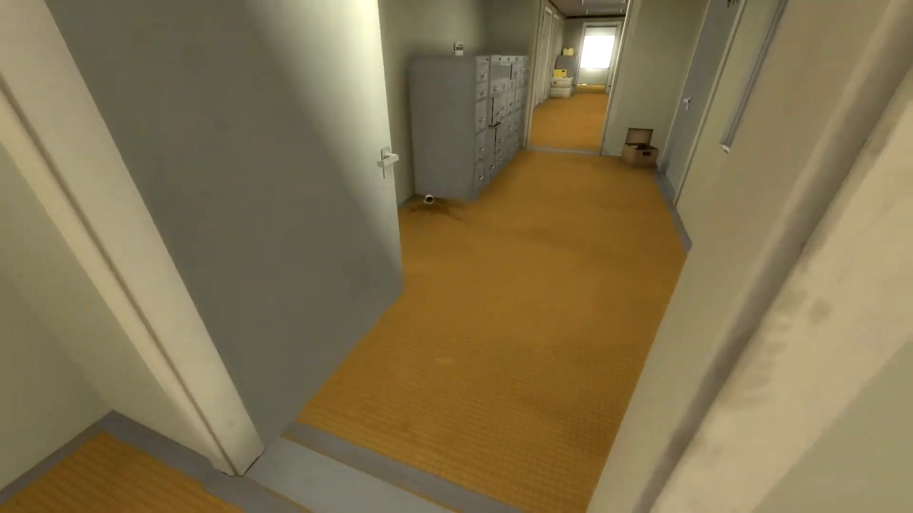
key("w")
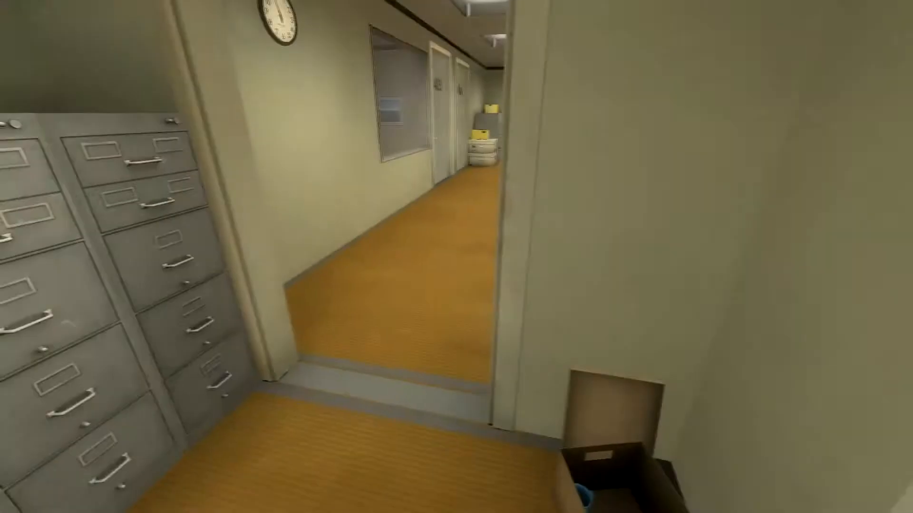
key("w")
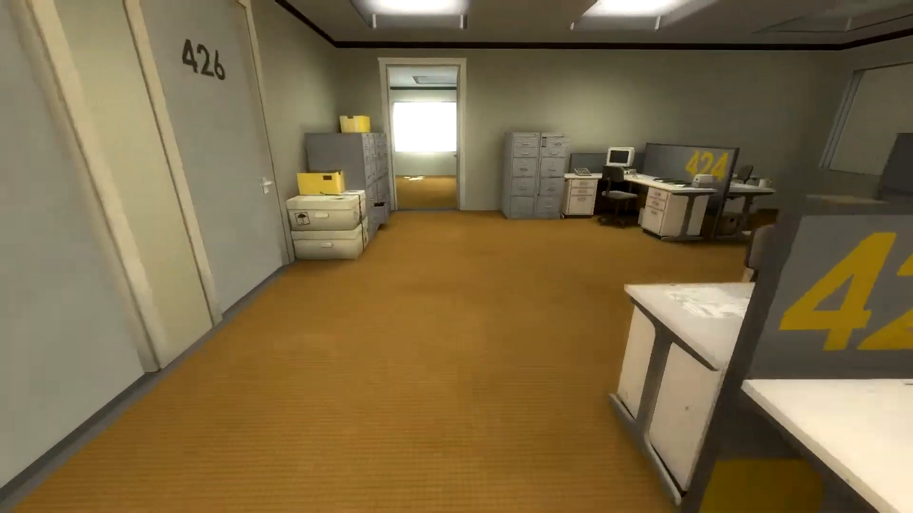
key("w")
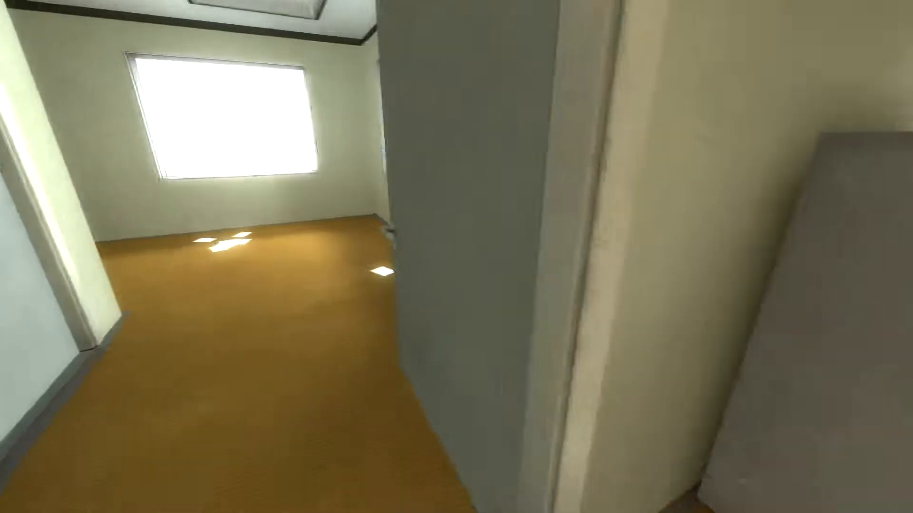
key("w")
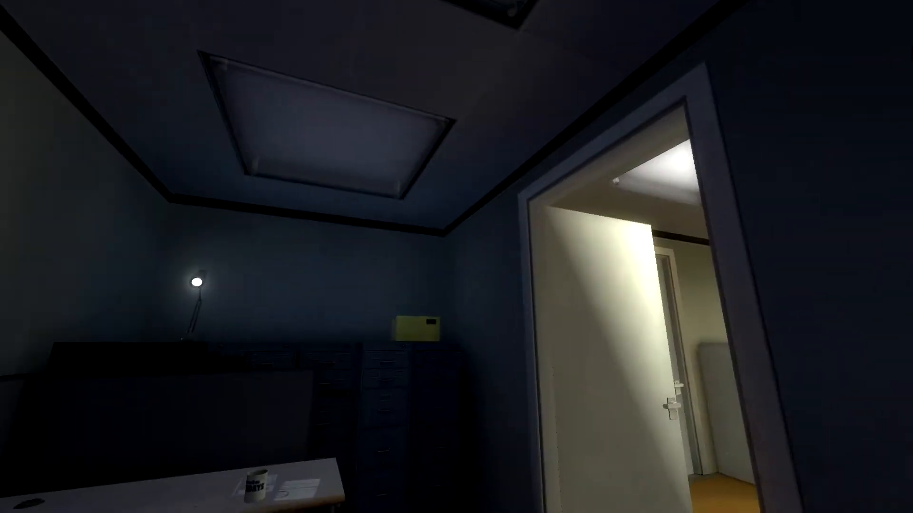
key("w")
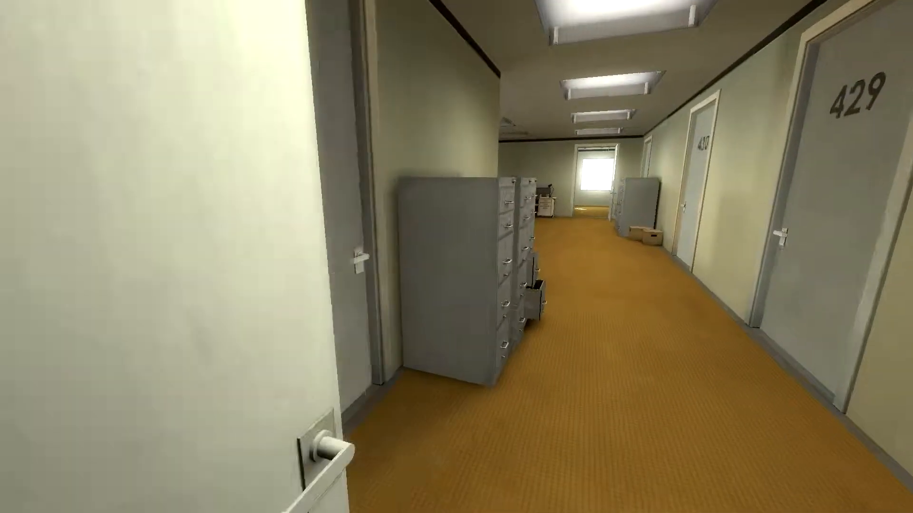
key("w")
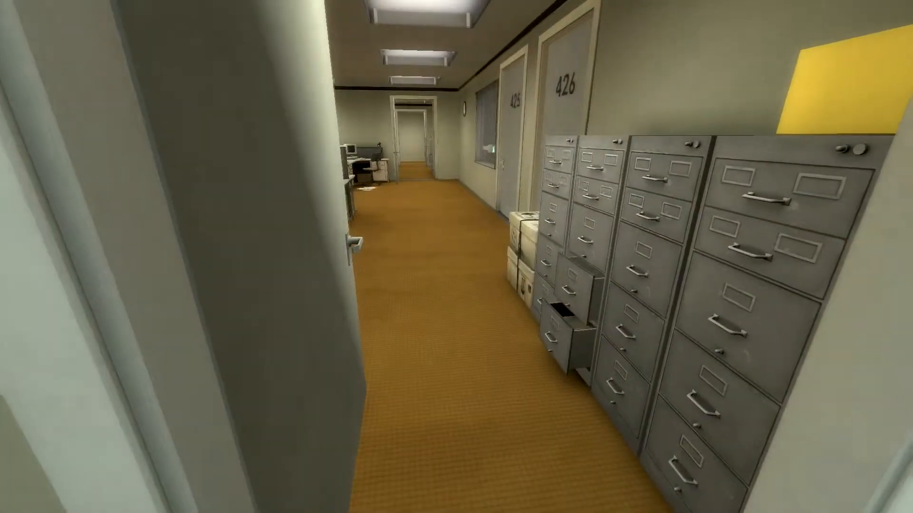
key("w")
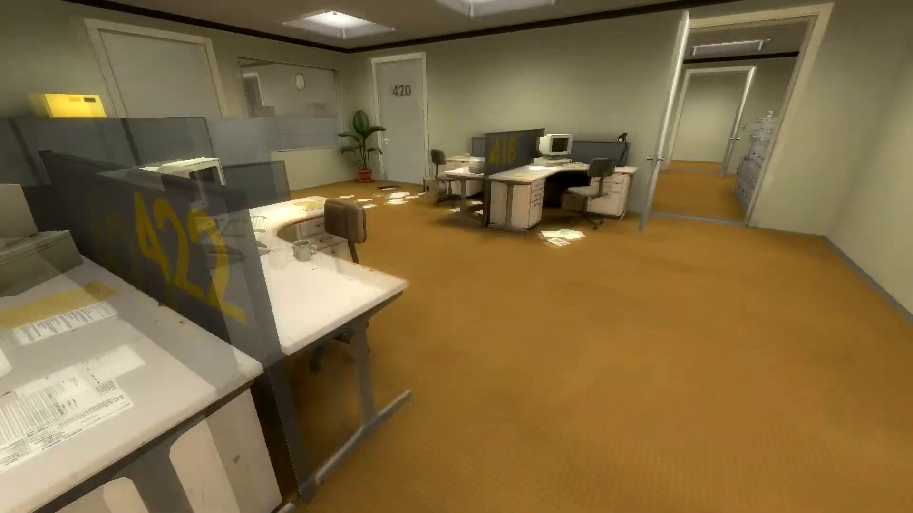
key("w")
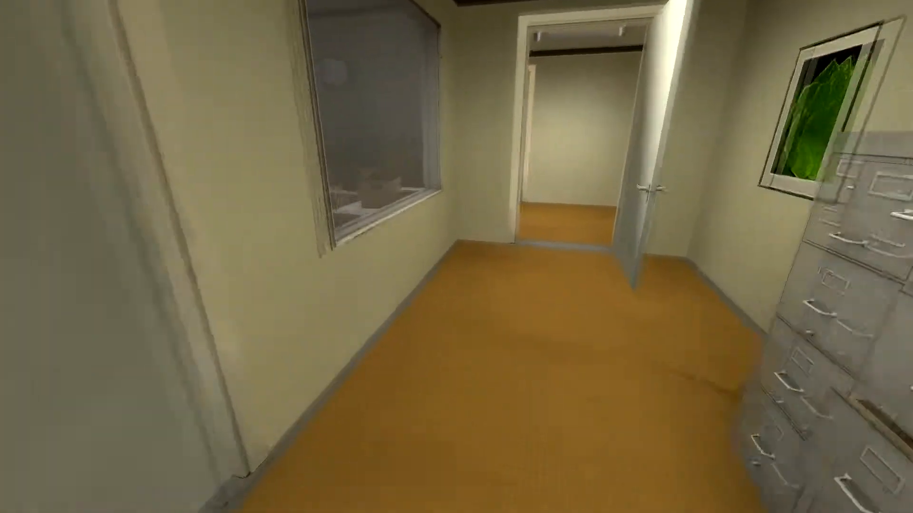
key("w")
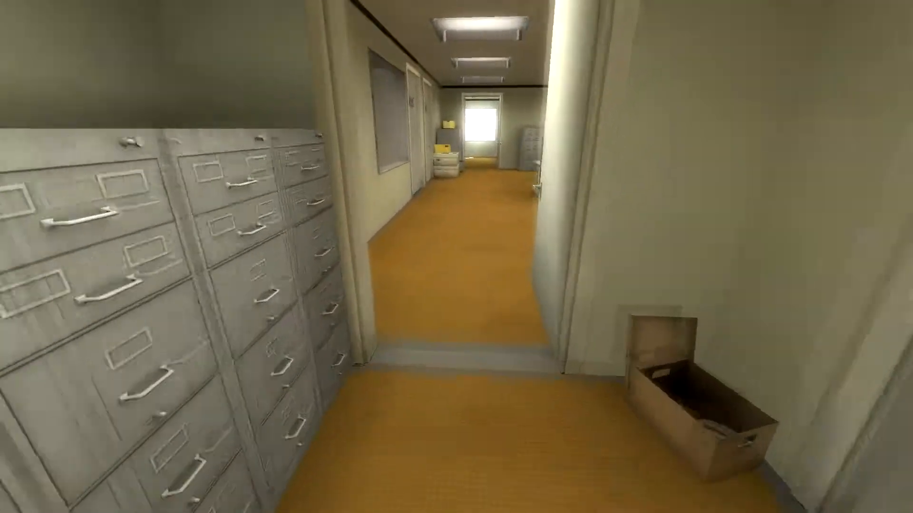
key("w")
key("w")
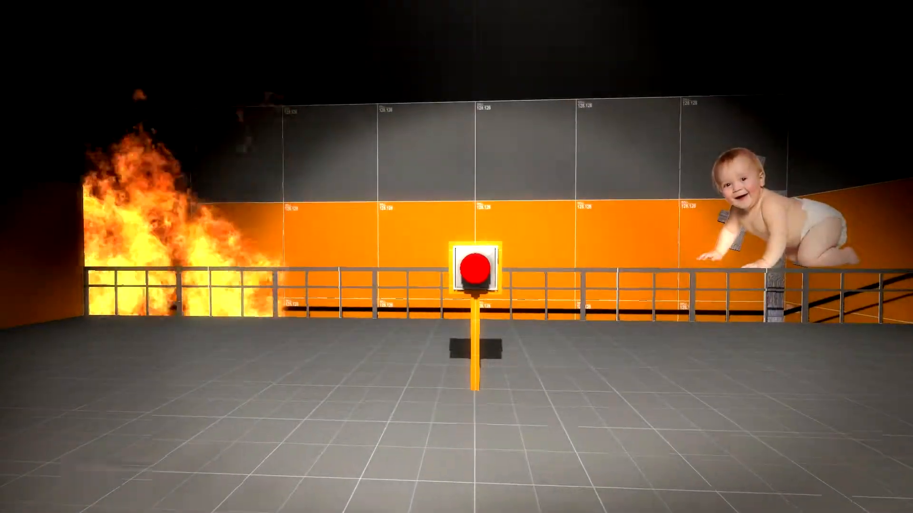
key("w")
key("w")
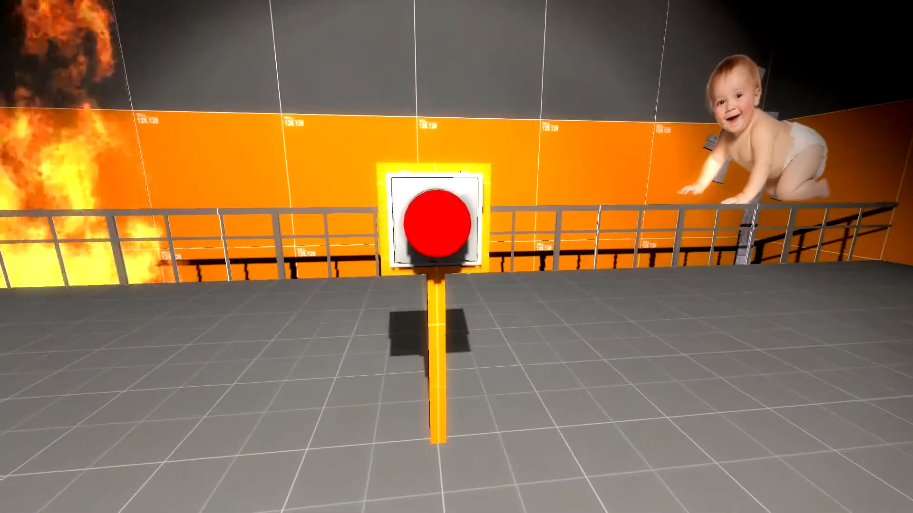
key("w")
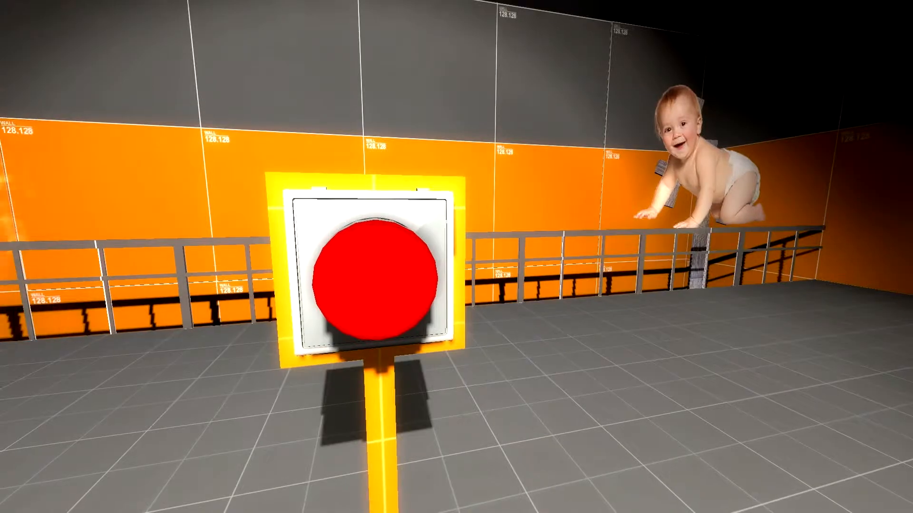
key("s")
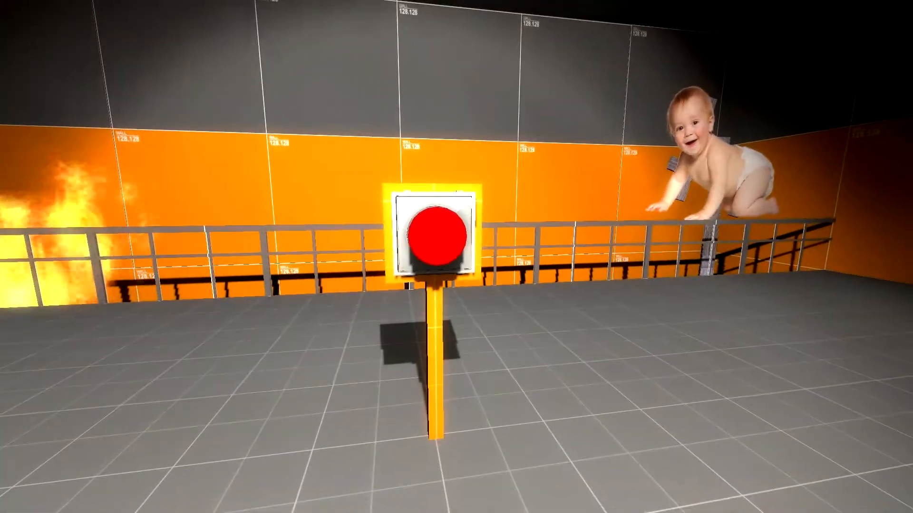
key("w")
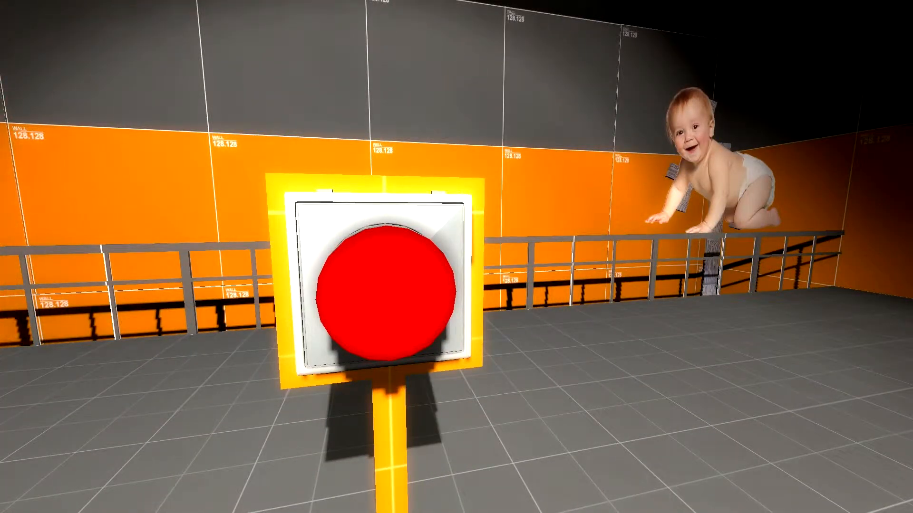
key("s")
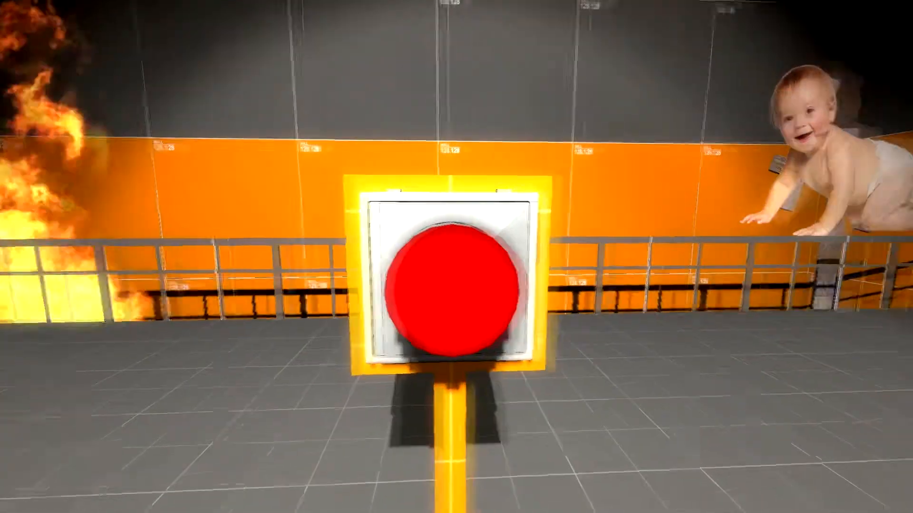
key("a")
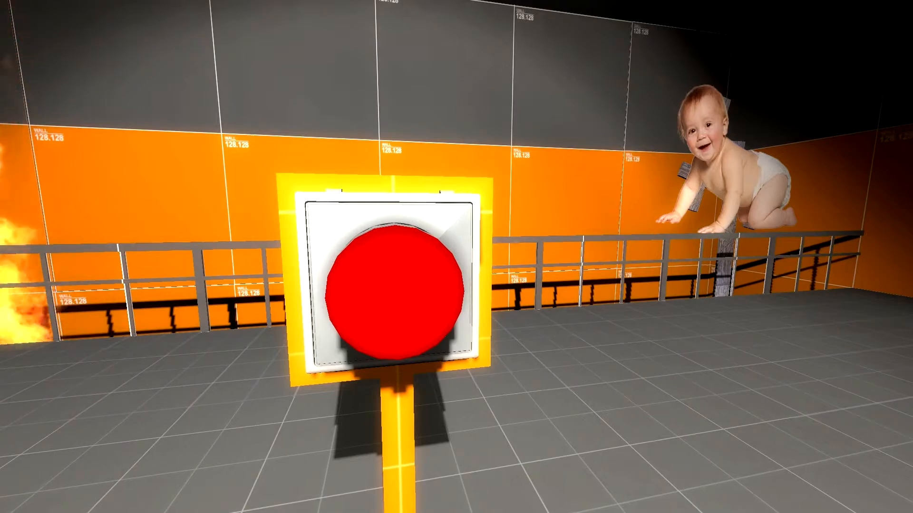
key("w")
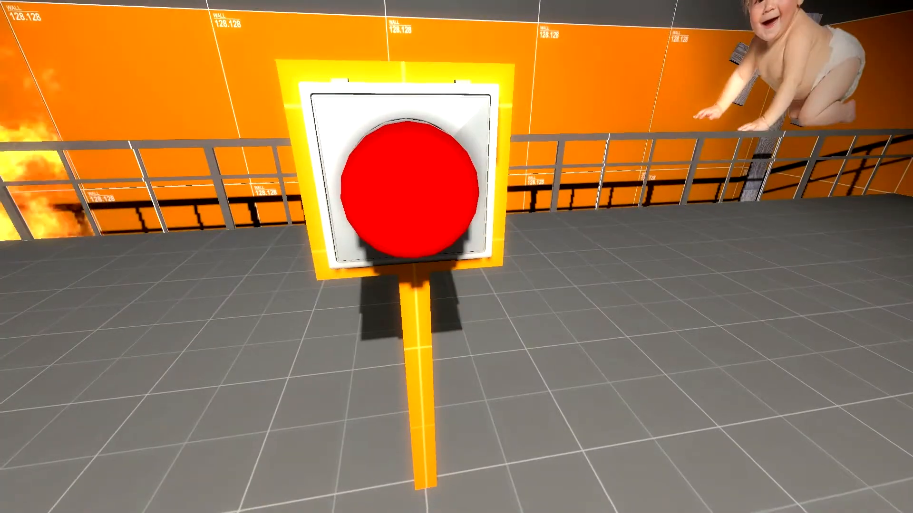
key("Up")
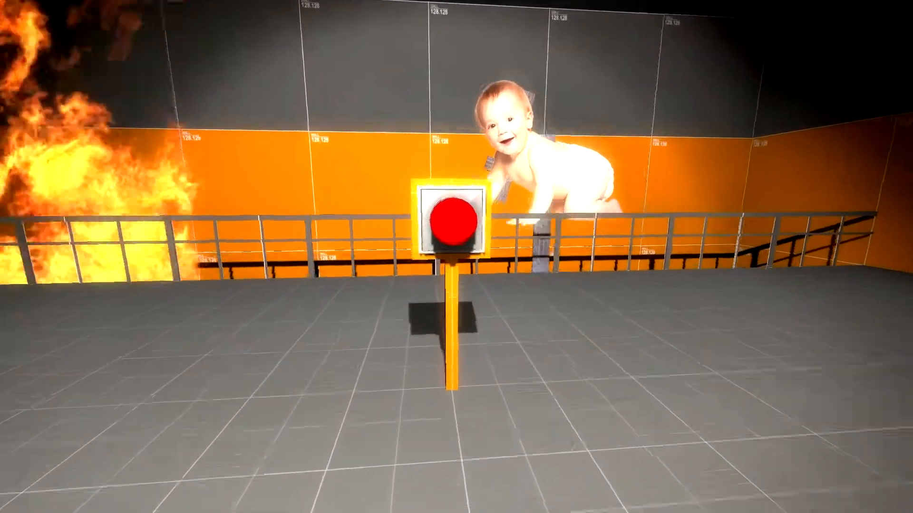
key("w")
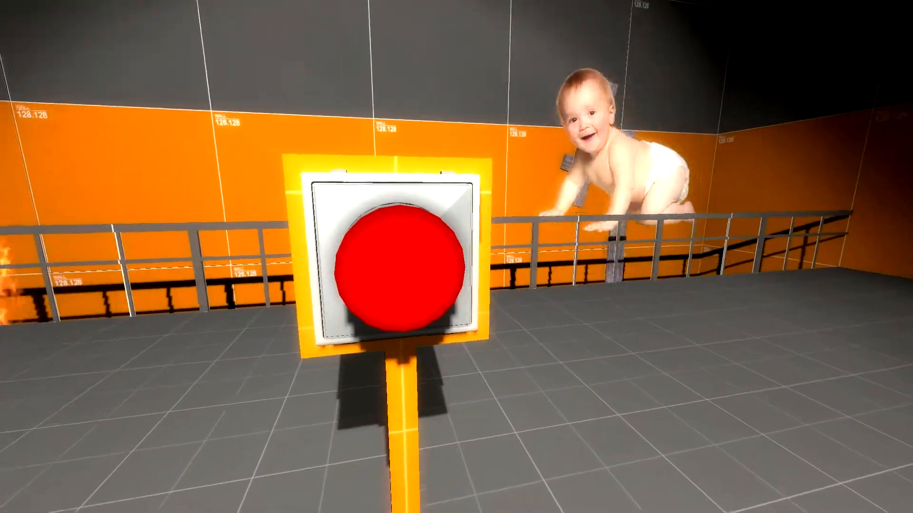
key("a")
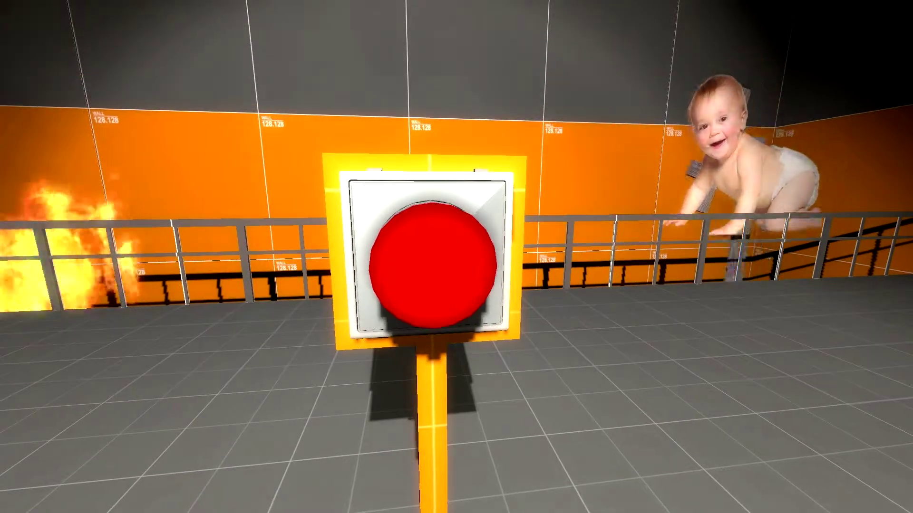
key("s")
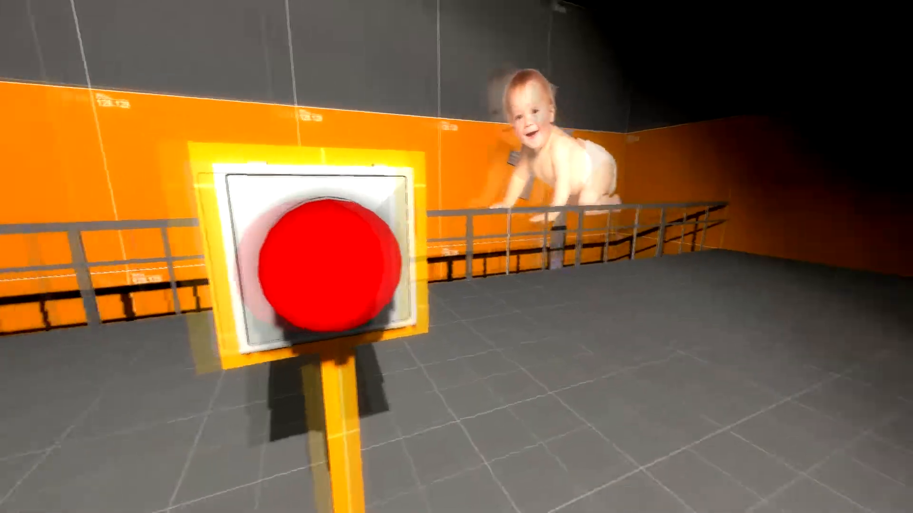
key("w")
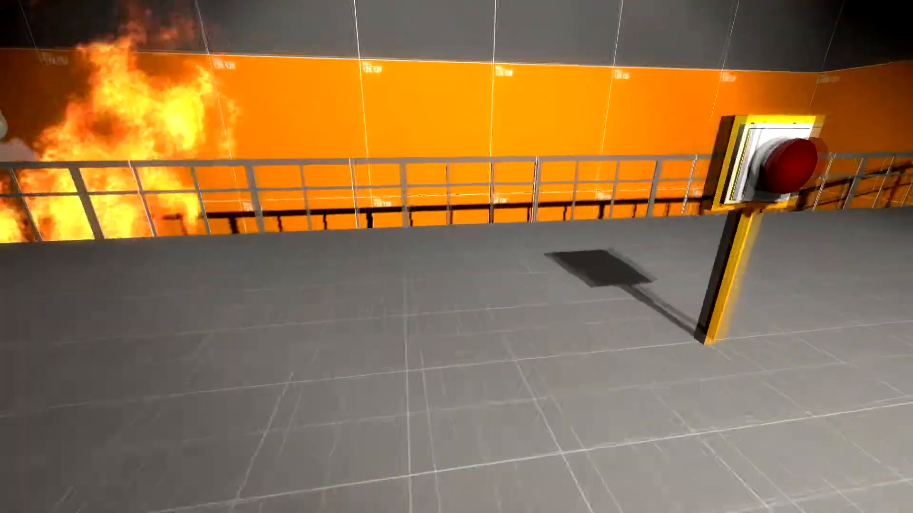
key("w")
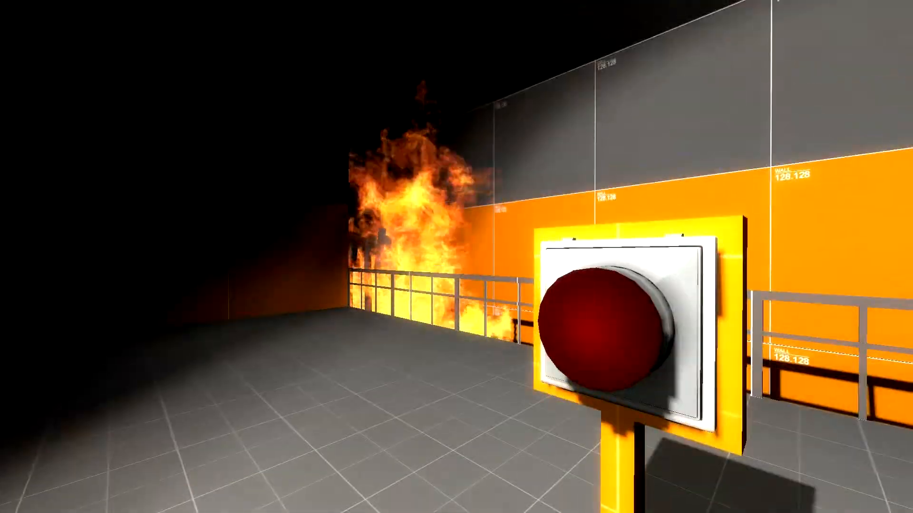
key("d")
key("w")
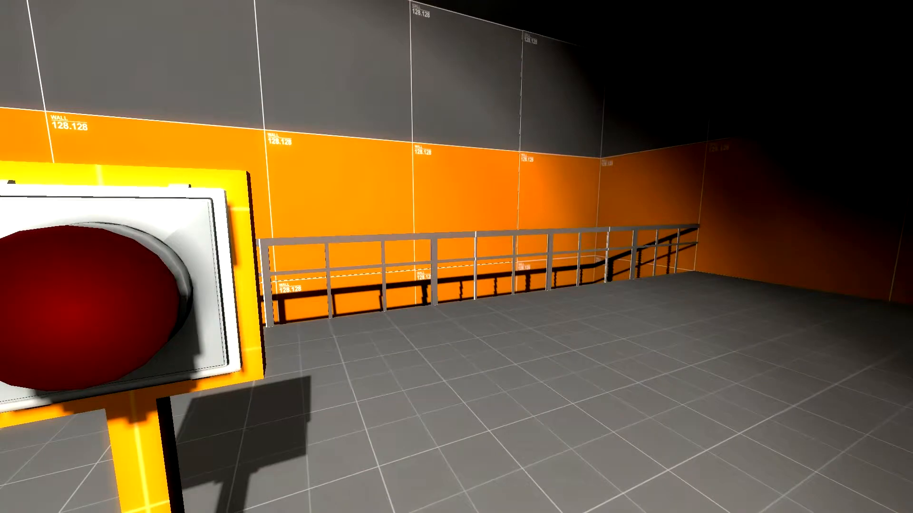
key("a")
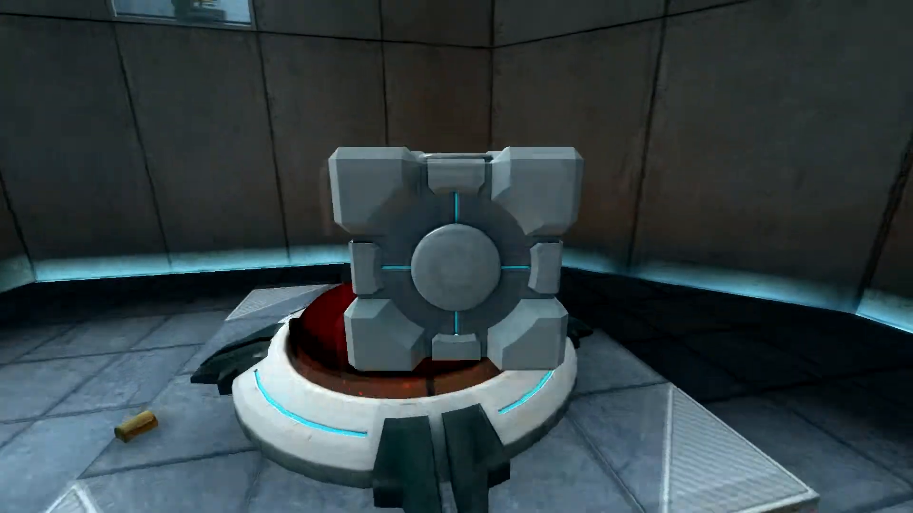
key("w")
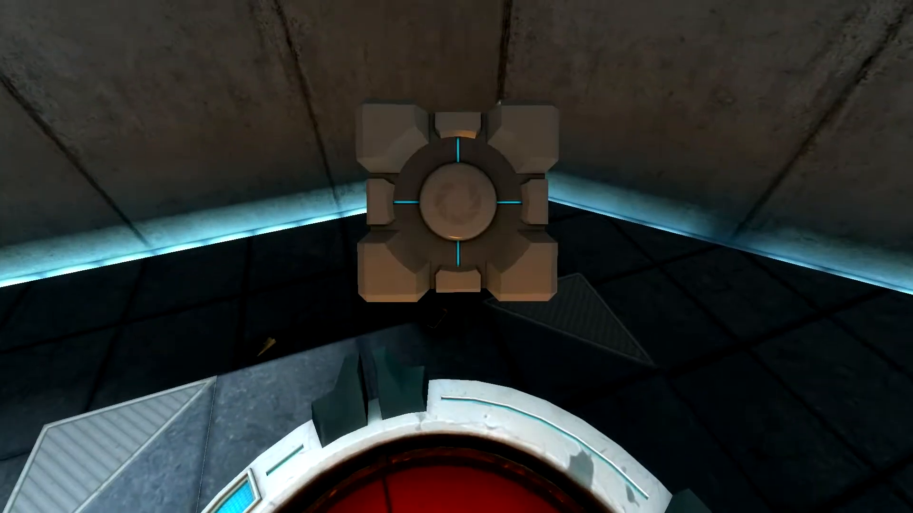
key("w")
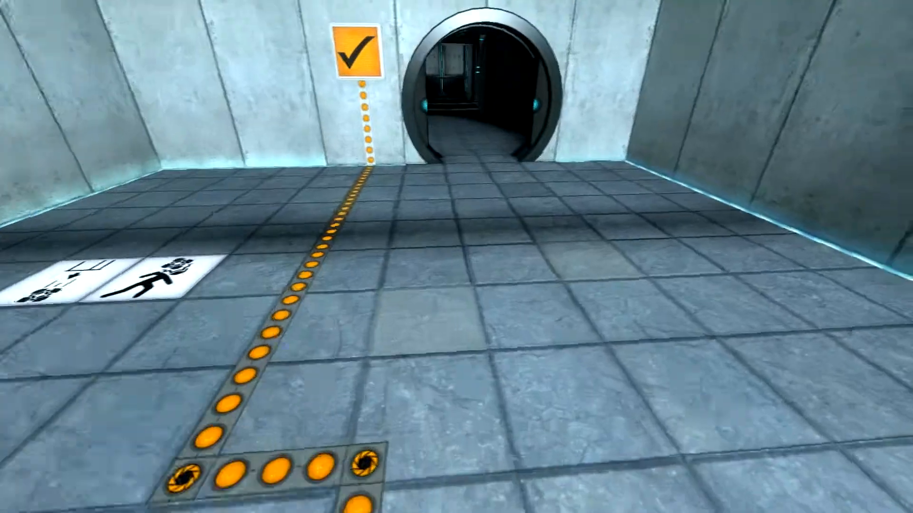
key("w")
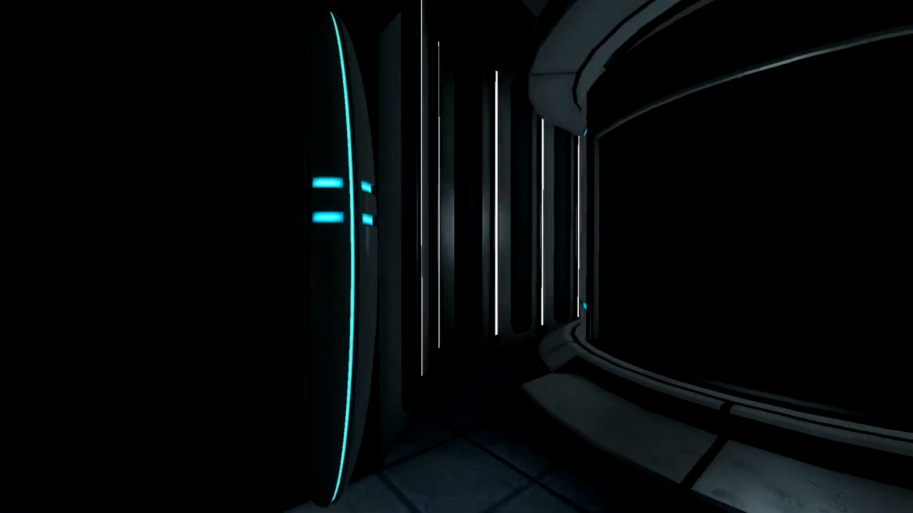
key("w")
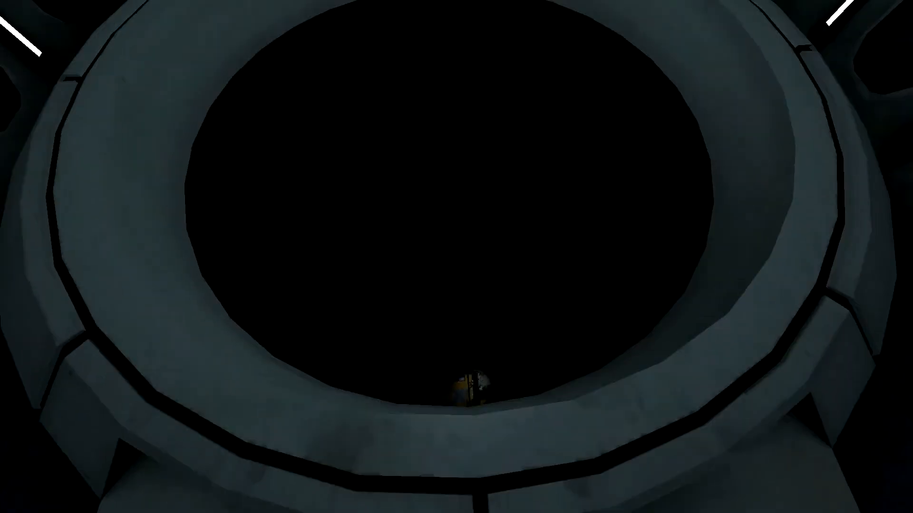
key("Escape")
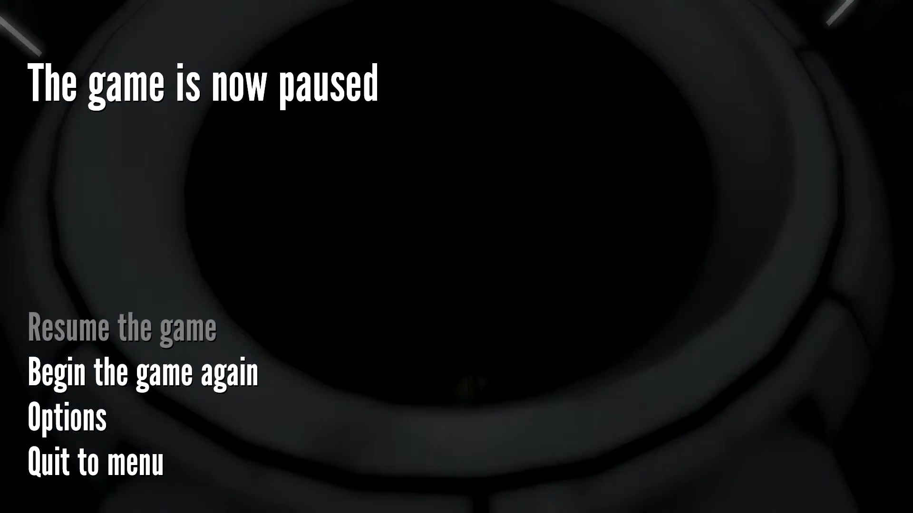